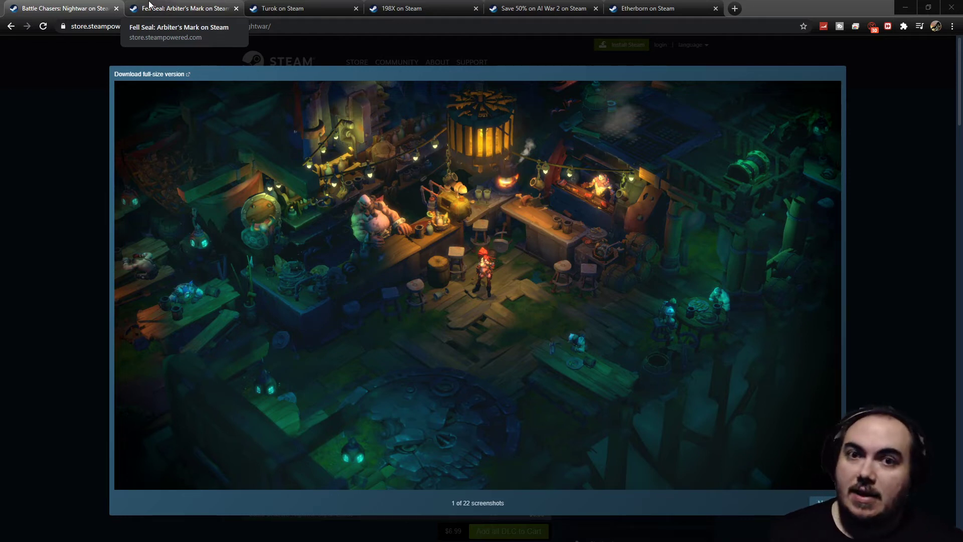
View the Fell Seal: Arbiter's Mark page, then the Turok page with its screenshot enlarged.
click(174, 8)
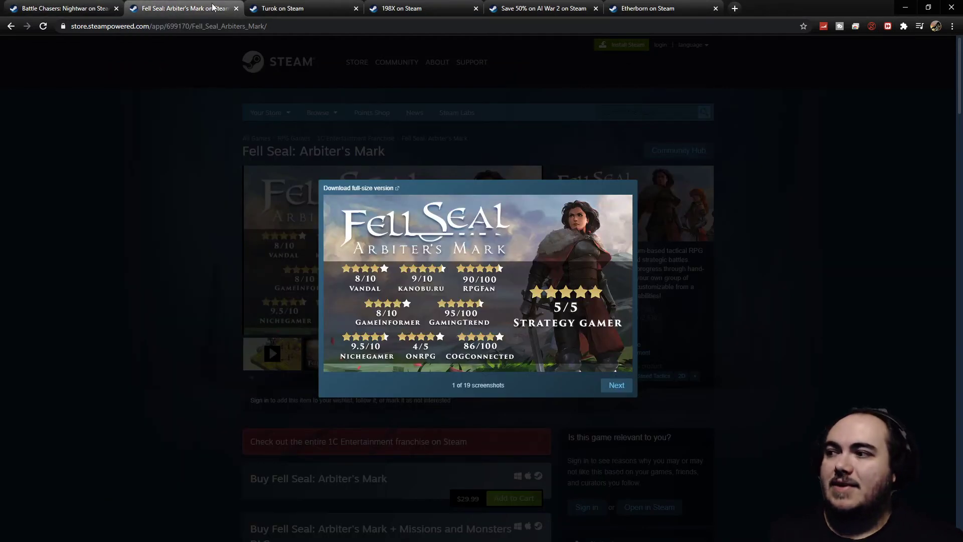
click(275, 8)
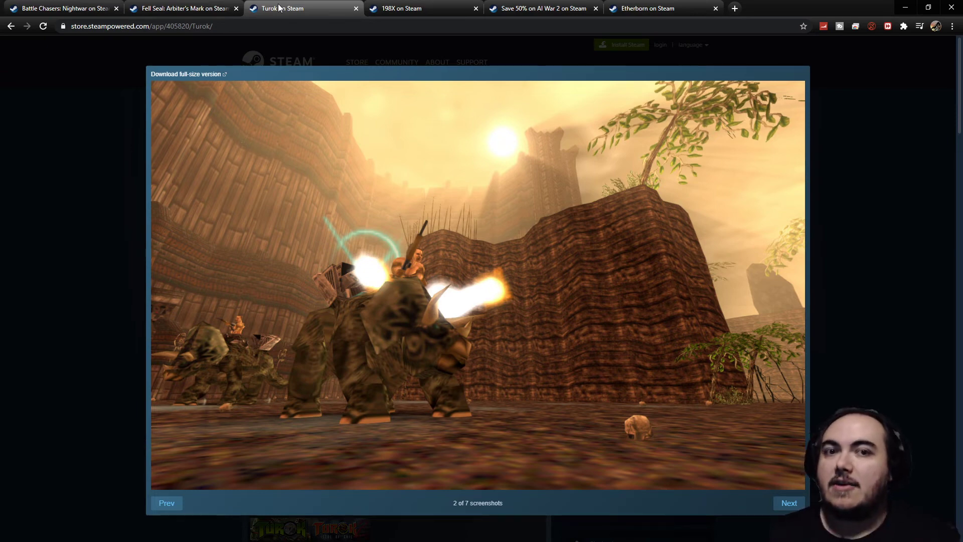
Switch through the 198X and AI War 2 tabs to Etherborn's enlarged final screenshot.
click(401, 8)
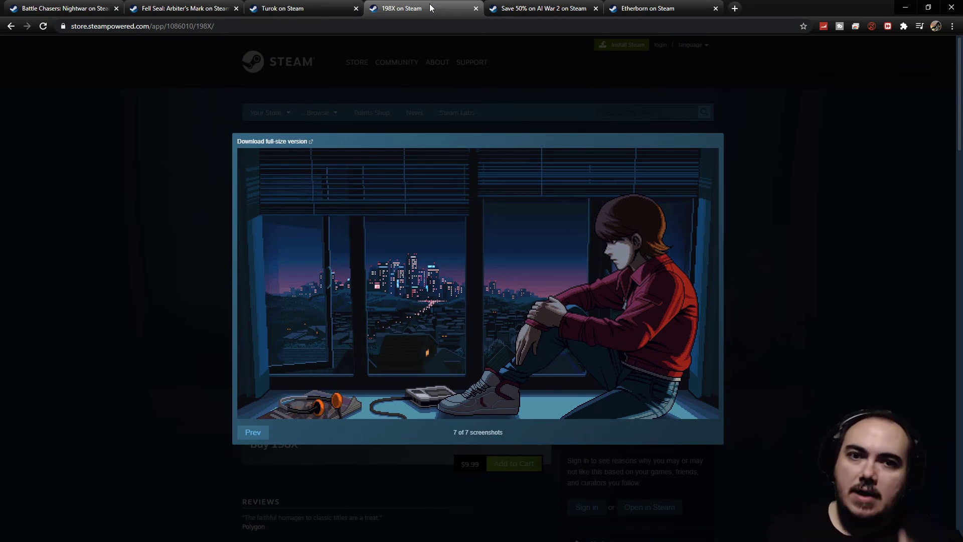
click(547, 9)
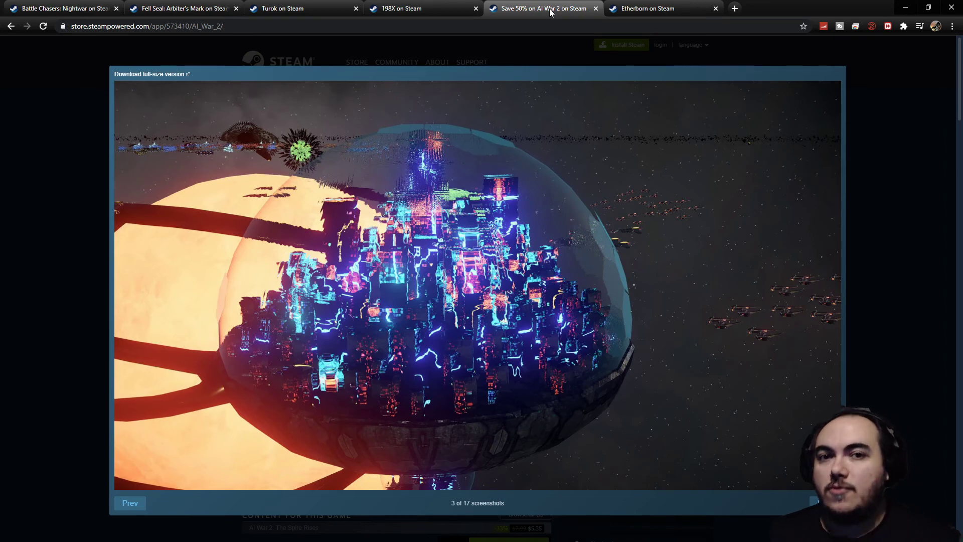
click(658, 10)
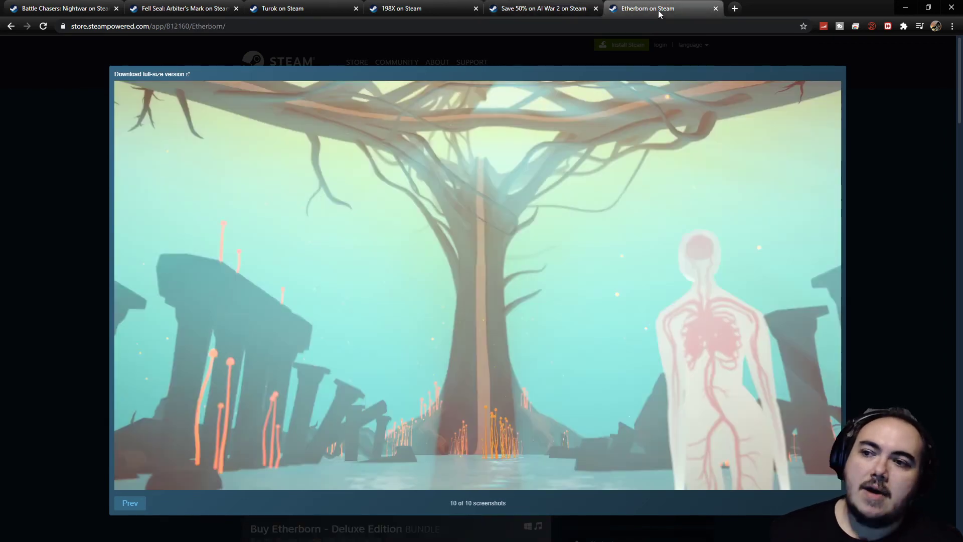